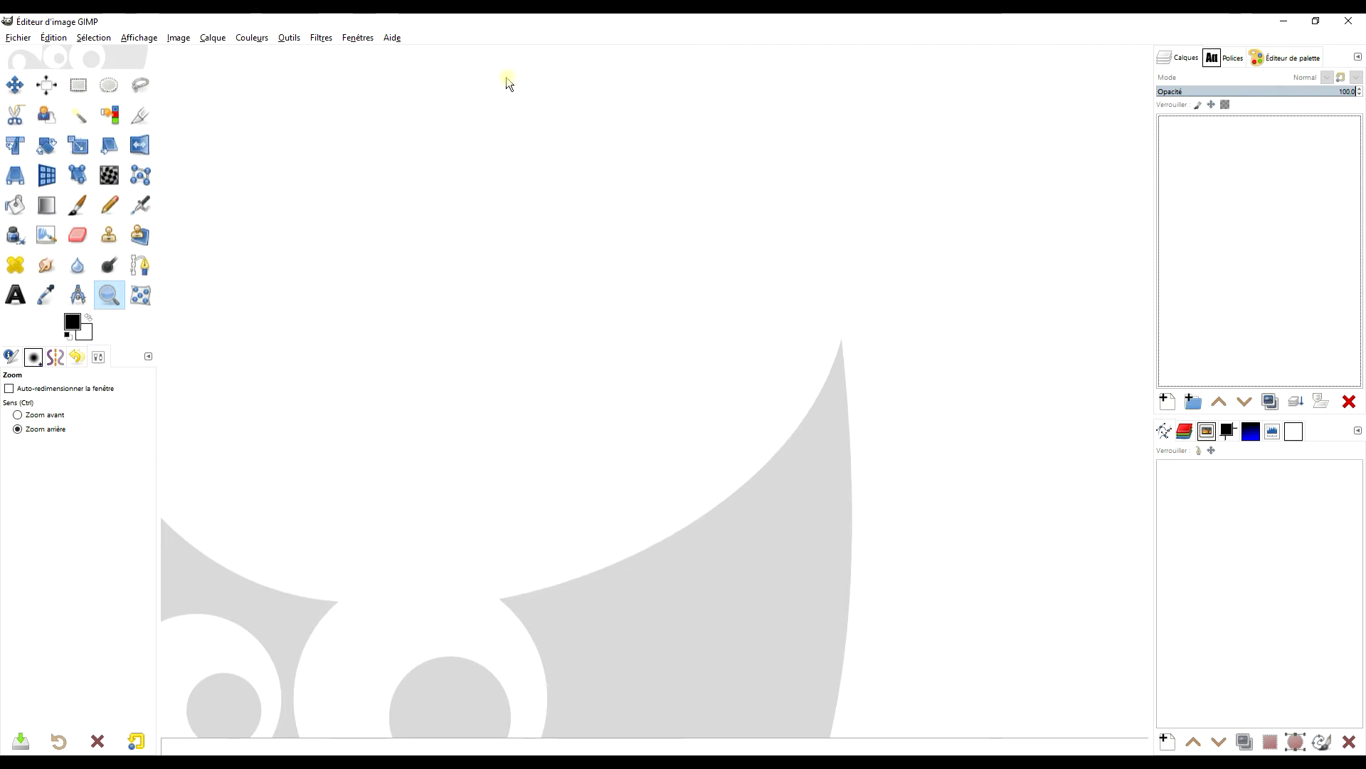
# Switch to the browser and copy the Labrador photo from its Pixabay page.
pyautogui.hotkey('alt', 'Tab')
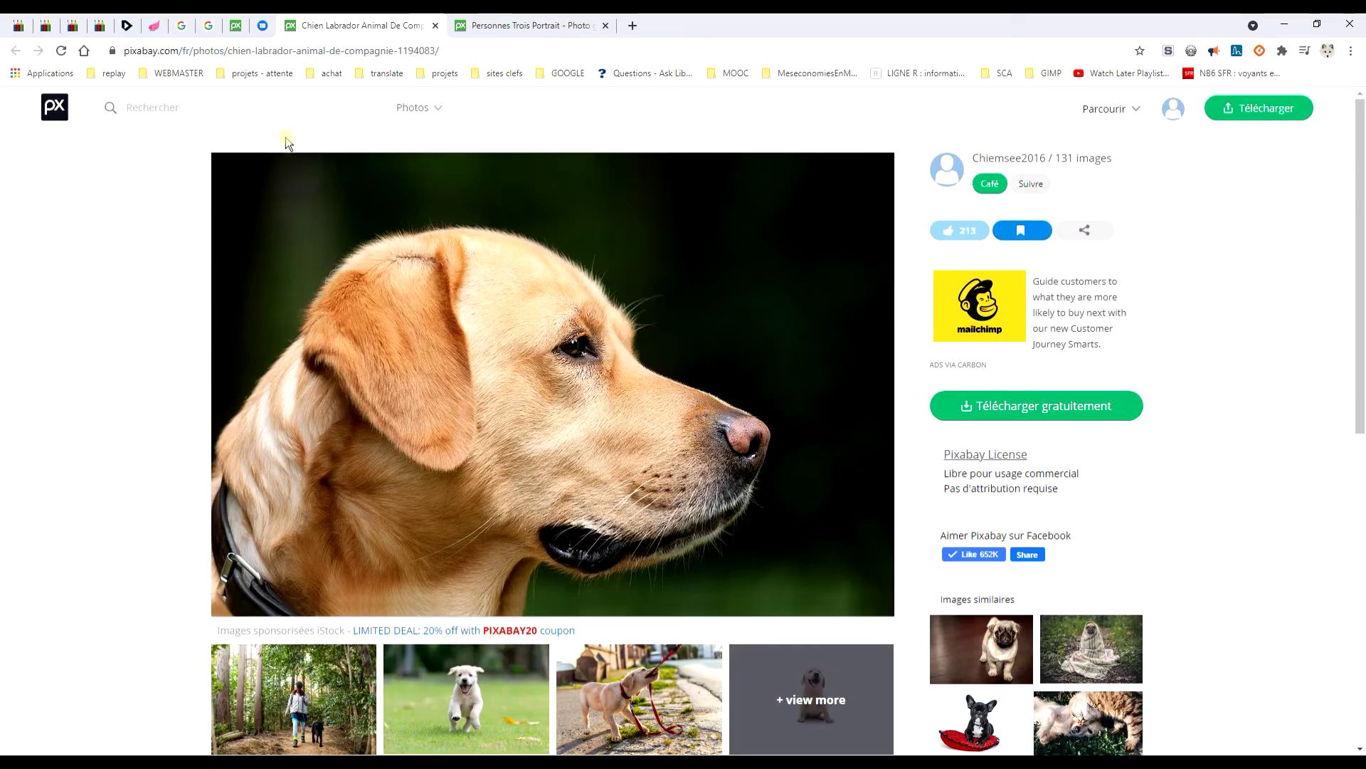
pyautogui.rightClick(532, 276)
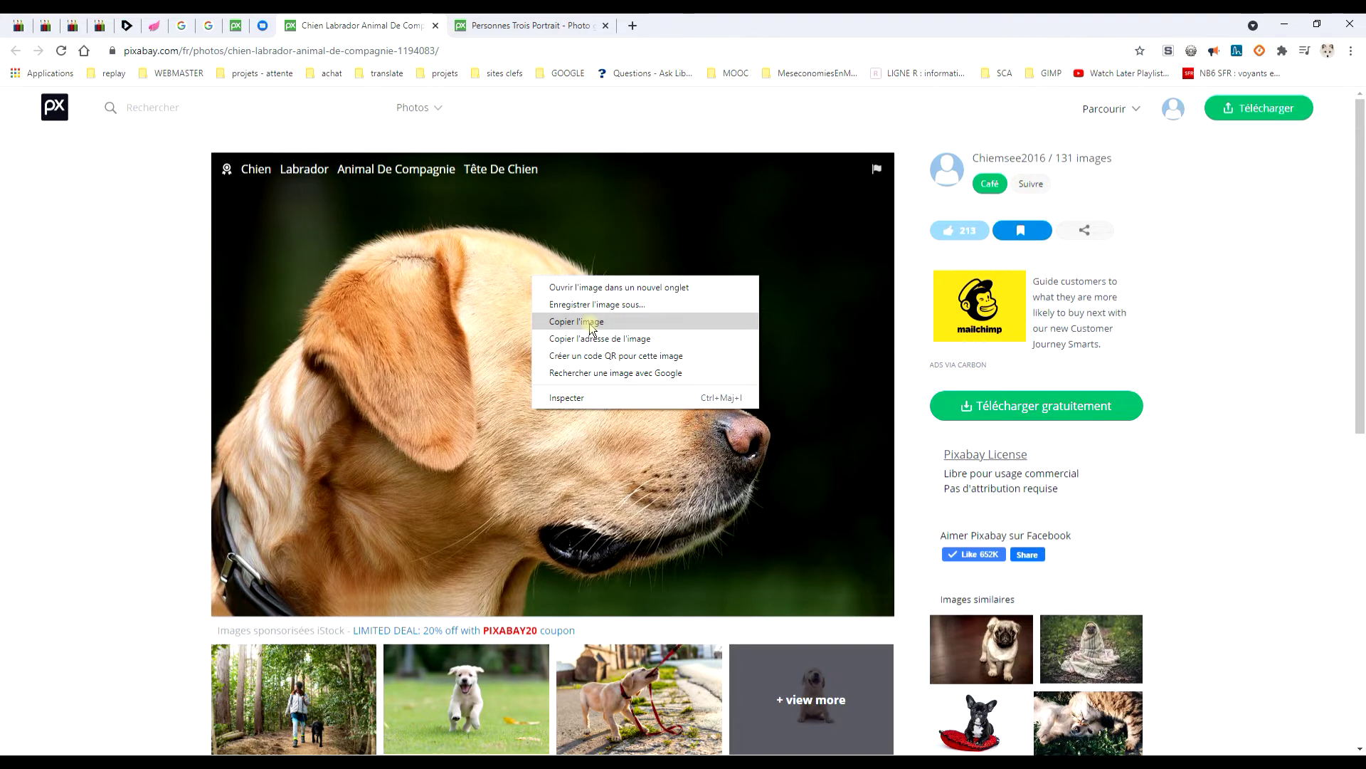
pyautogui.click(590, 324)
# Switch back to GIMP and paste the copied Labrador photo as a new image.
pyautogui.hotkey('alt', 'Tab')
pyautogui.click(53, 38)
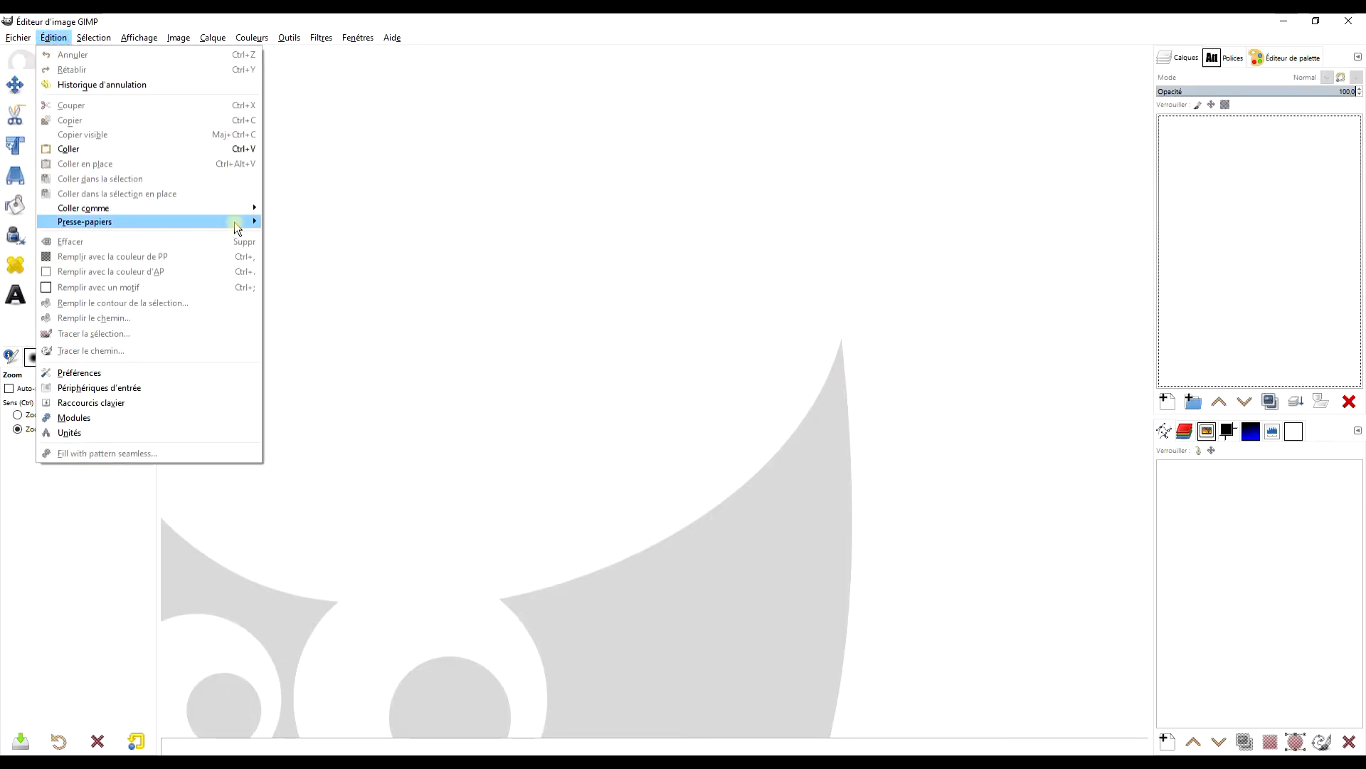
pyautogui.moveTo(238, 209)
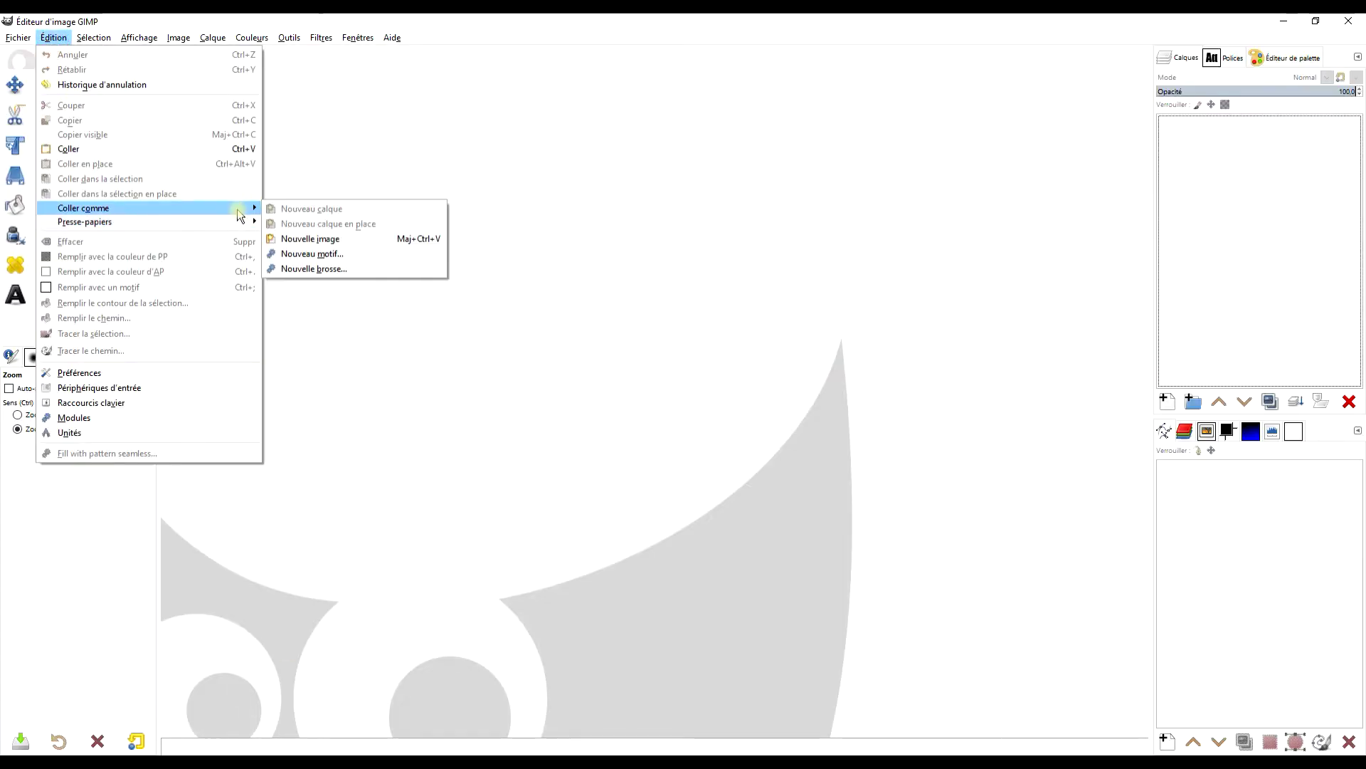
pyautogui.click(366, 239)
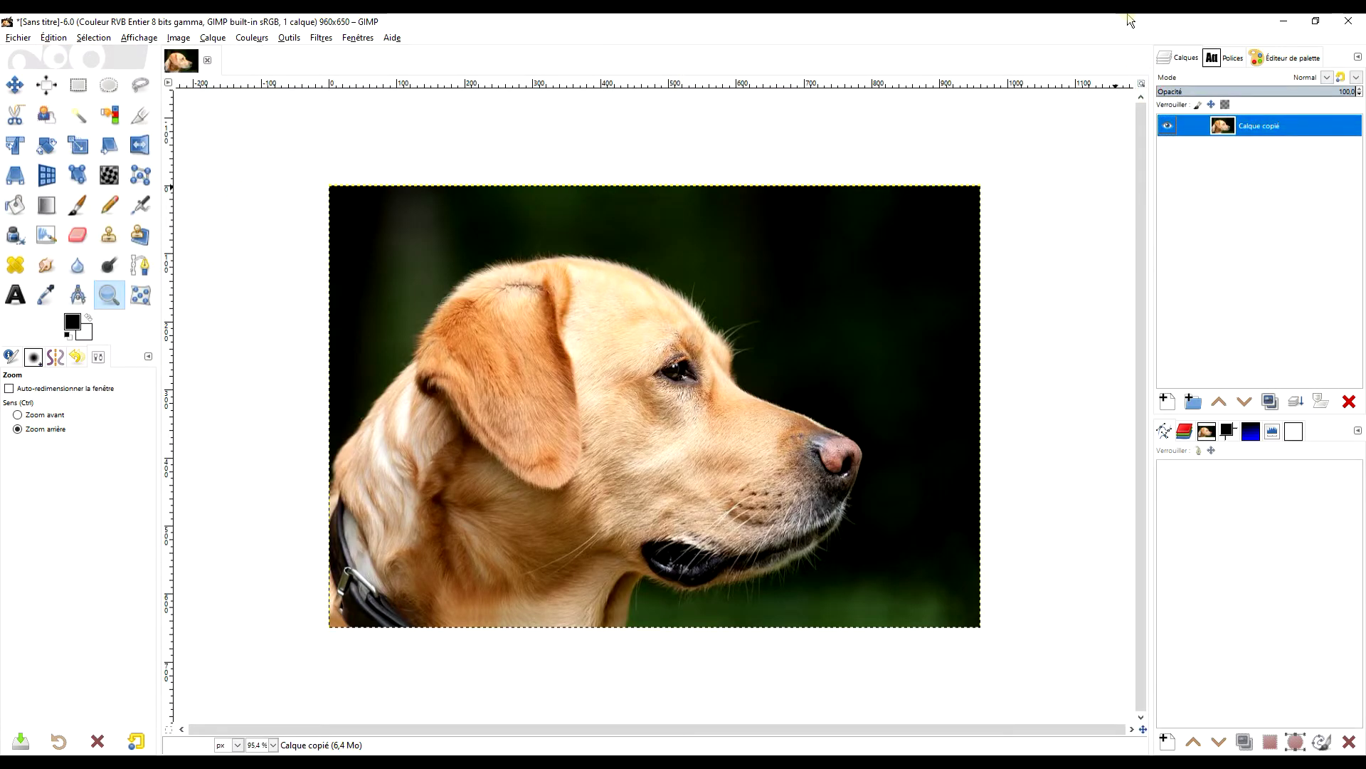
pyautogui.click(1141, 83)
# Open the G'MIC-Qt filter on the dog photo and choose Mighty Details with its default parameters.
pyautogui.click(320, 40)
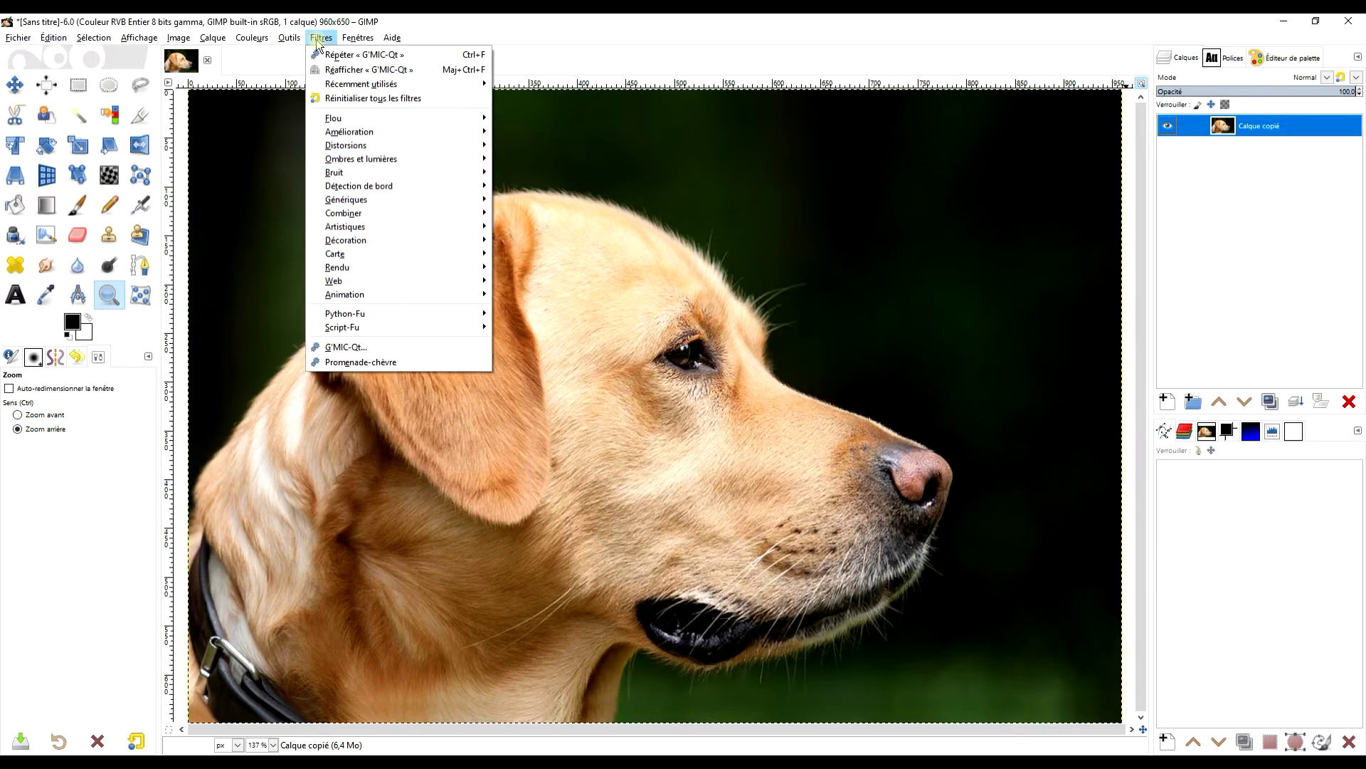
pyautogui.click(413, 346)
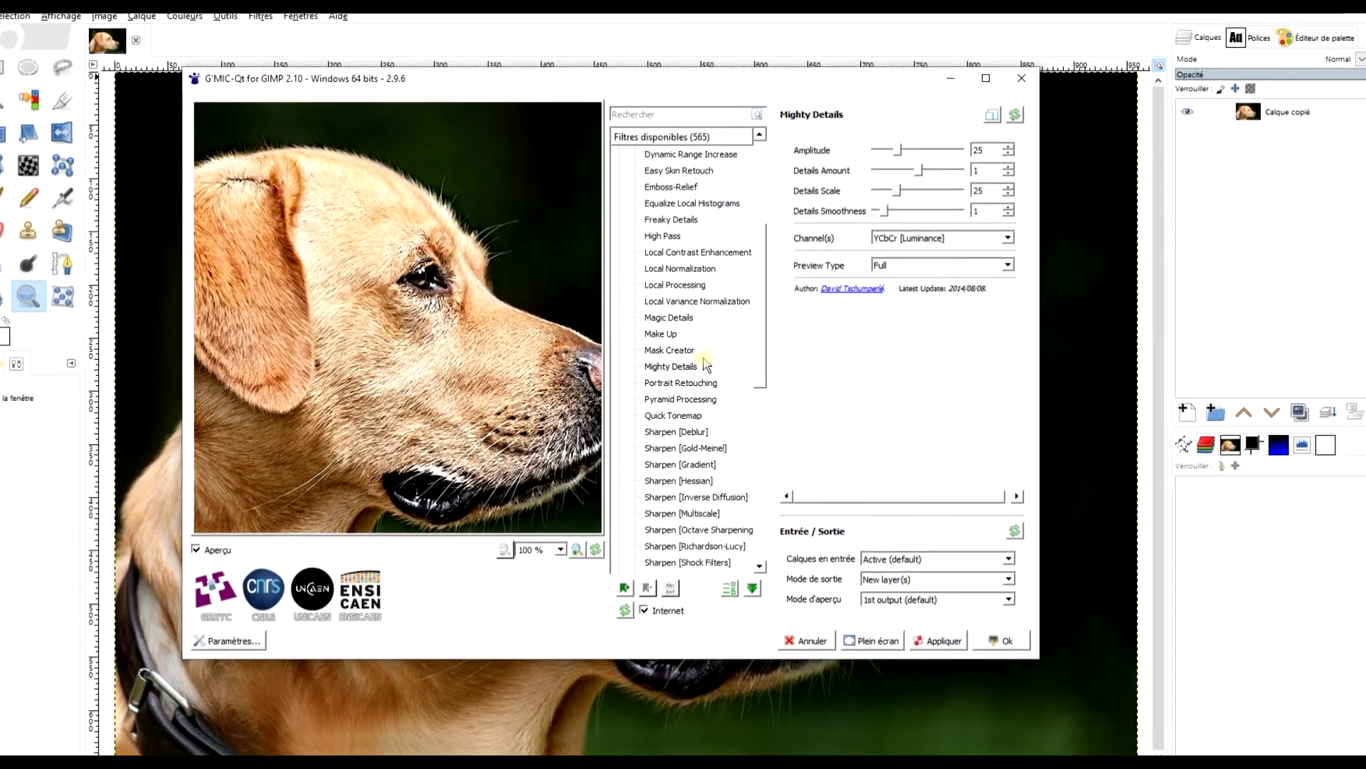
pyautogui.click(707, 366)
pyautogui.scroll(3, 711, 285)
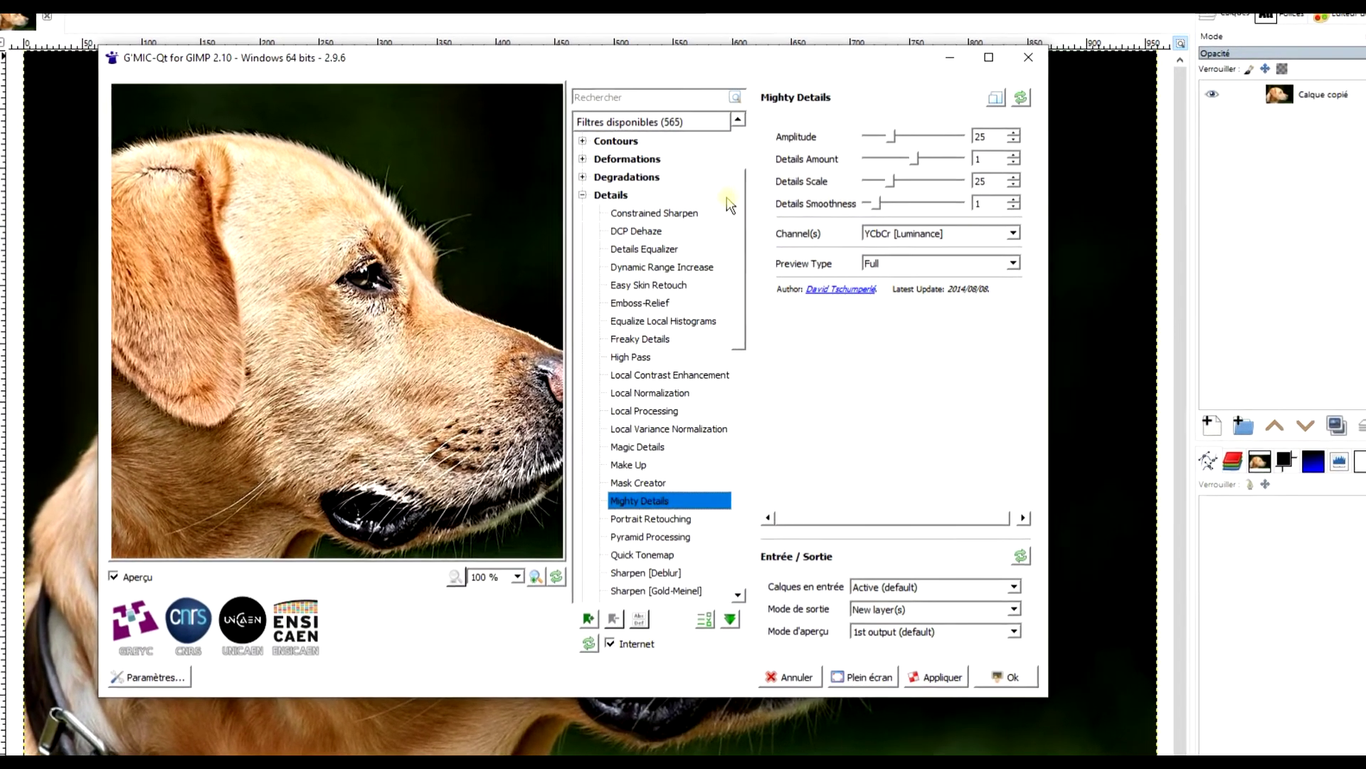
pyautogui.scroll(-3, 730, 207)
pyautogui.click(1030, 83)
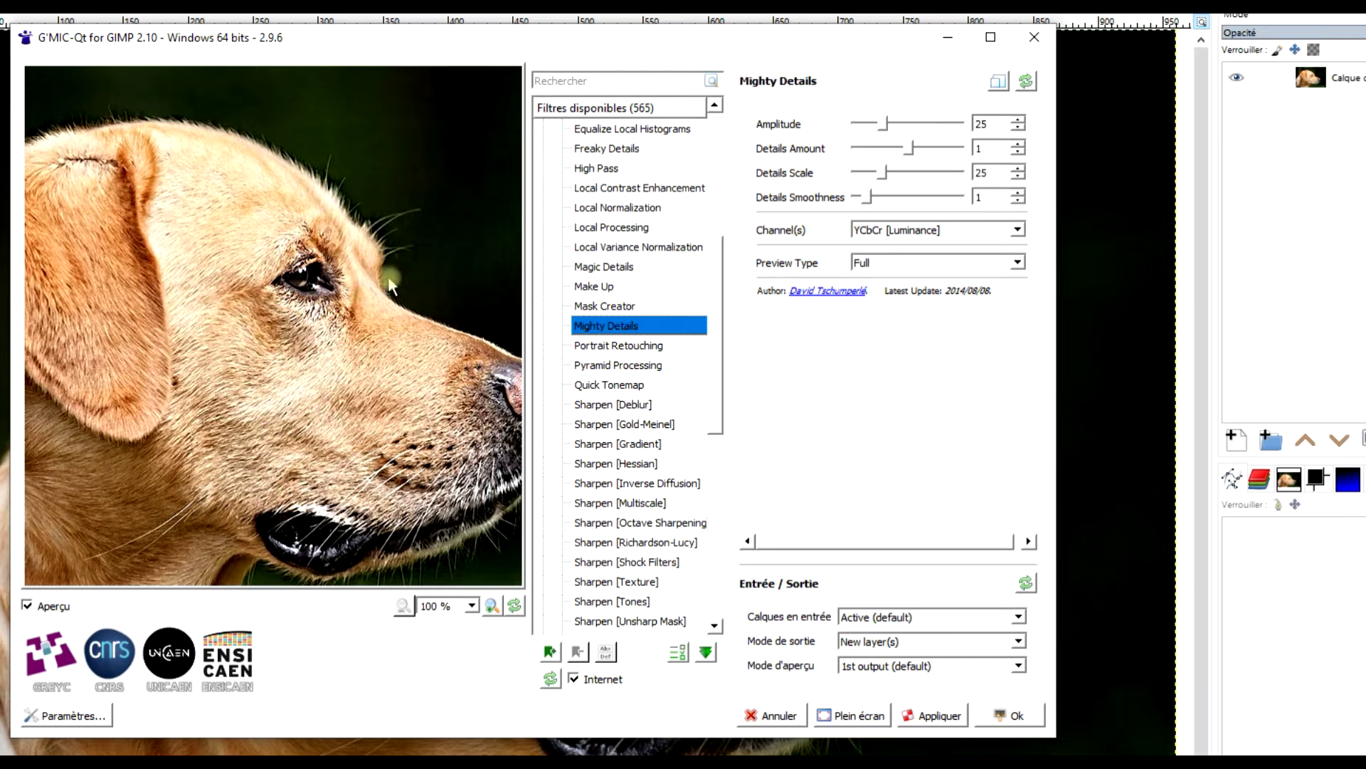
# Compare the Mighty Details preview with the original photo around the dog's eye, cheek and muzzle.
pyautogui.click(271, 343)
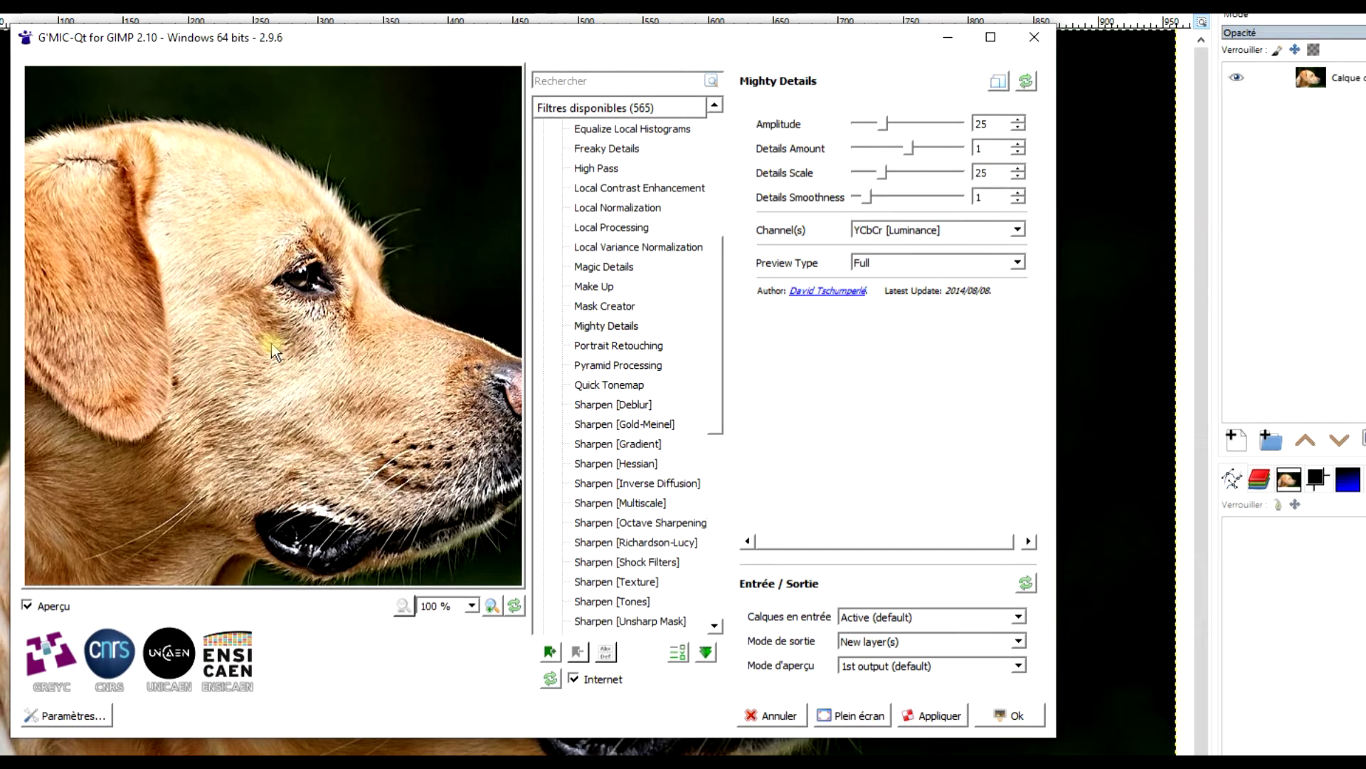
pyautogui.click(266, 347)
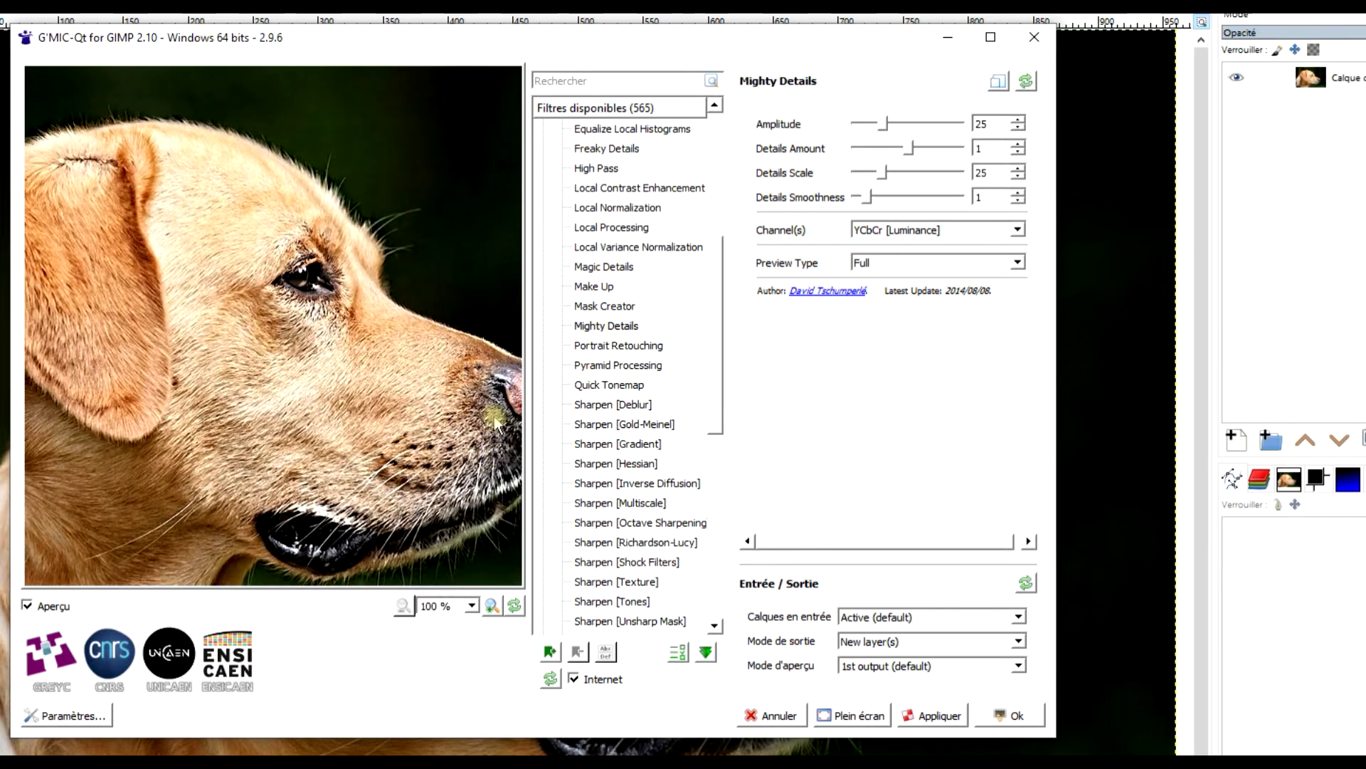
pyautogui.click(428, 410)
pyautogui.click(354, 392)
# Try Amplitude at 54.5 and 39.1 and Details Smoothness at 0 and 1, and restore the Mighty Details defaults.
pyautogui.moveTo(886, 122); pyautogui.dragTo(915, 122)
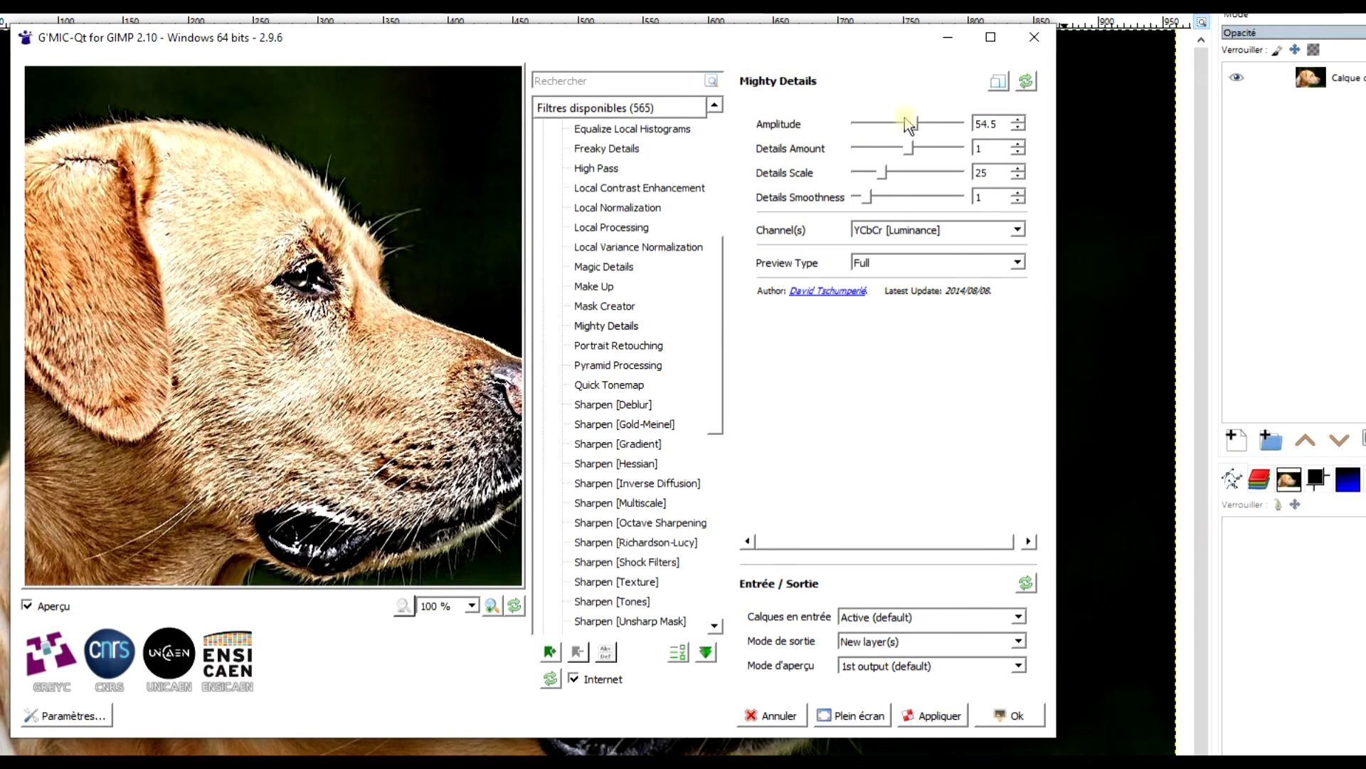
pyautogui.moveTo(917, 124); pyautogui.dragTo(899, 122)
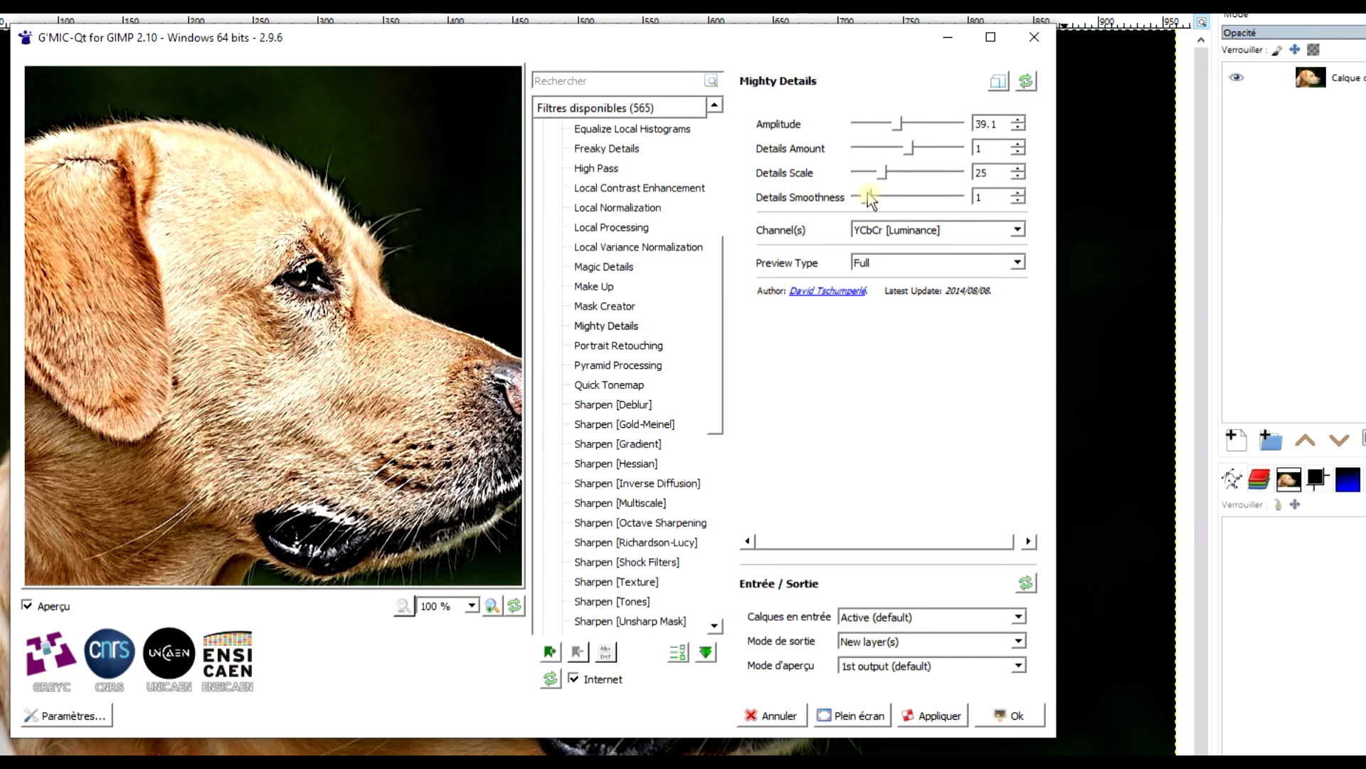
pyautogui.moveTo(869, 198); pyautogui.dragTo(858, 197)
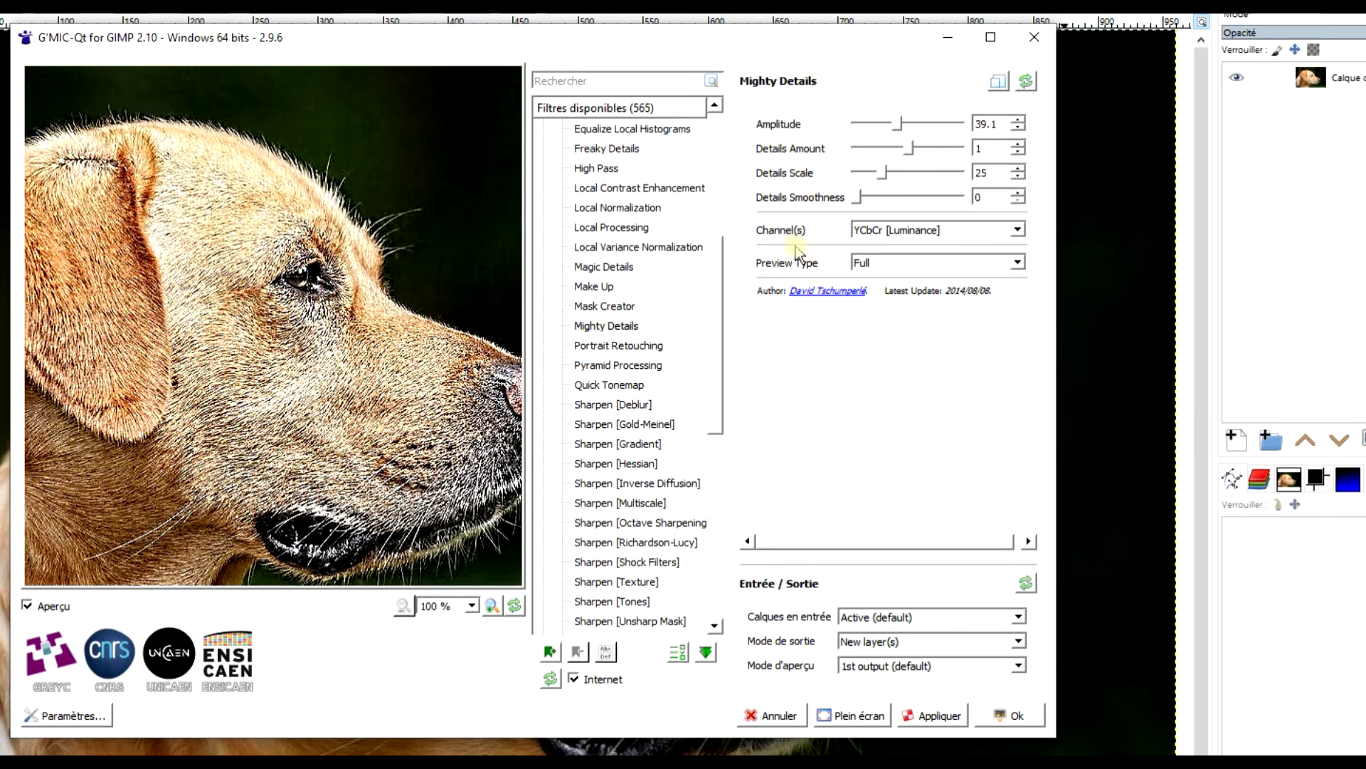
pyautogui.moveTo(862, 196); pyautogui.dragTo(867, 199)
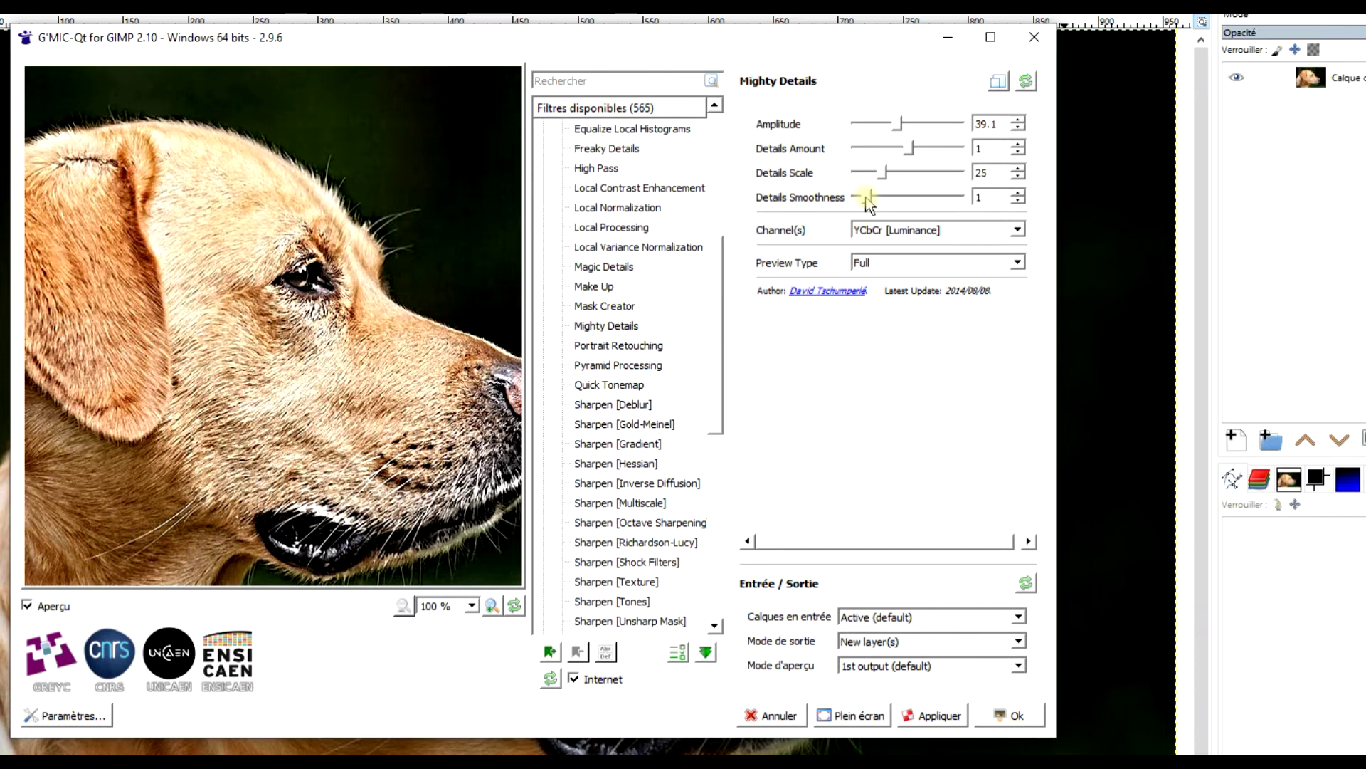
pyautogui.click(1026, 84)
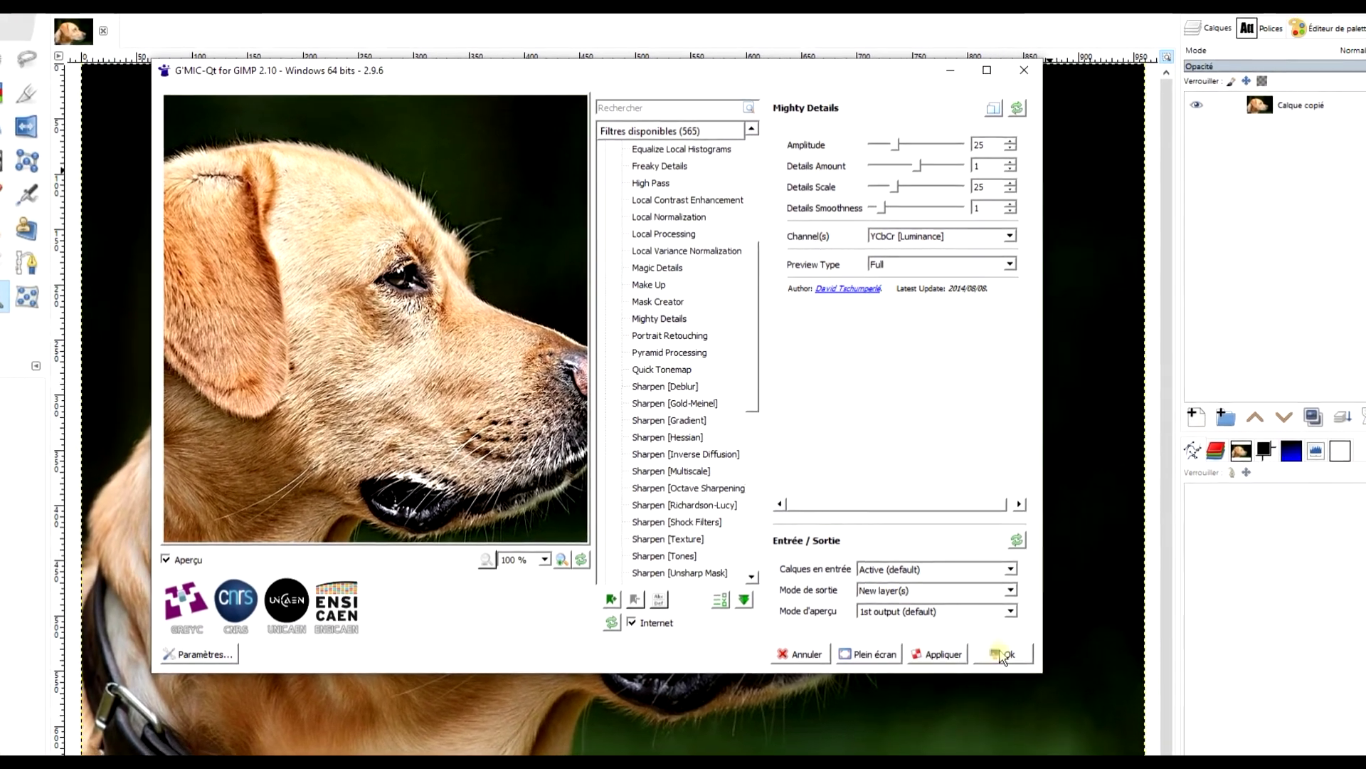
# Apply Mighty Details to a new layer and toggle that layer's visibility to compare it with the original.
pyautogui.click(935, 672)
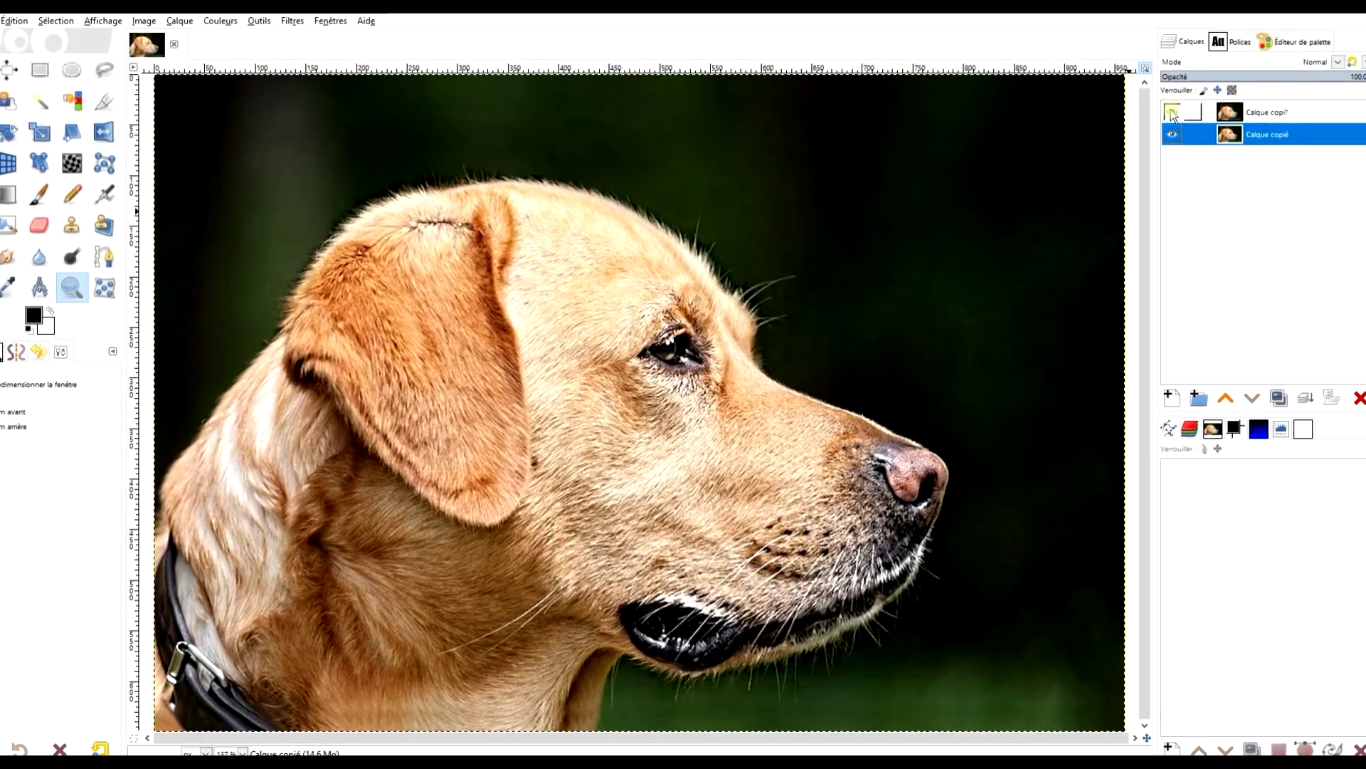
pyautogui.click(1167, 123)
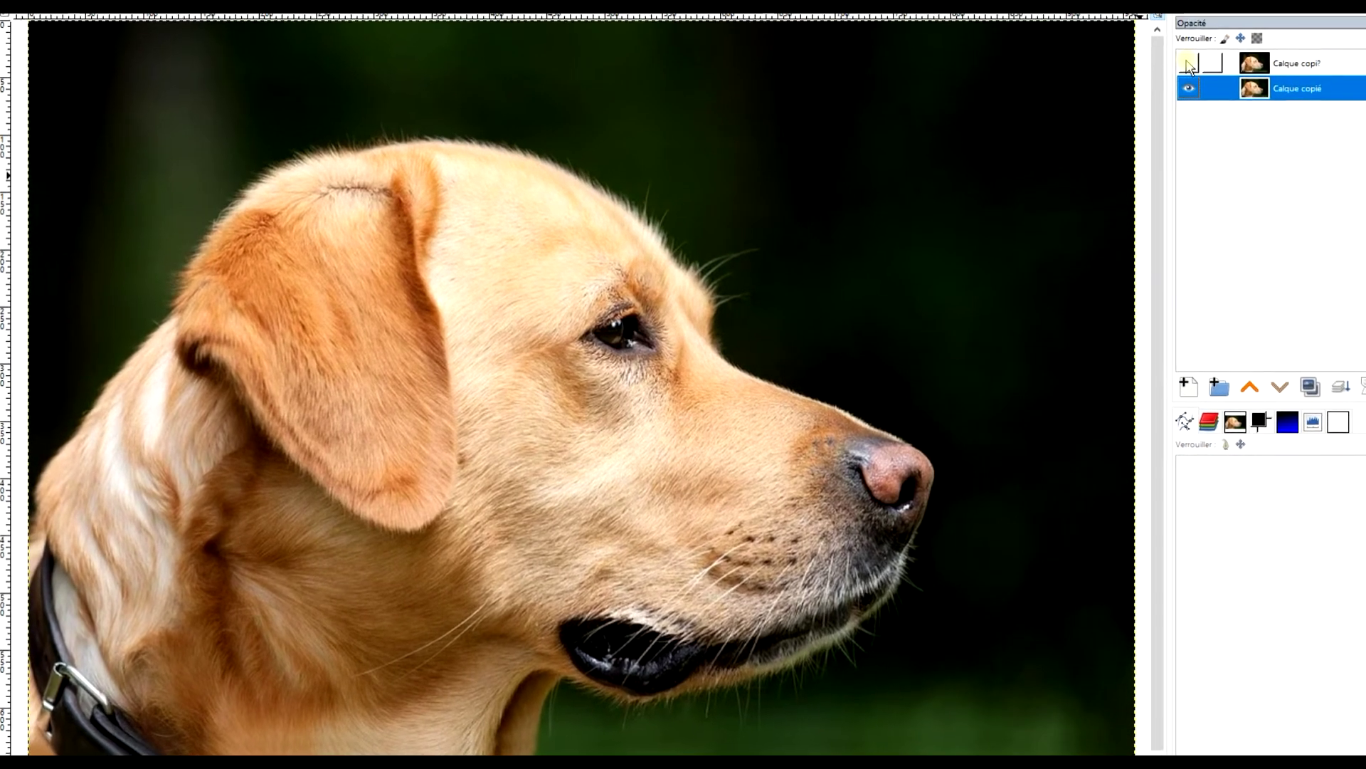
pyautogui.click(1194, 50)
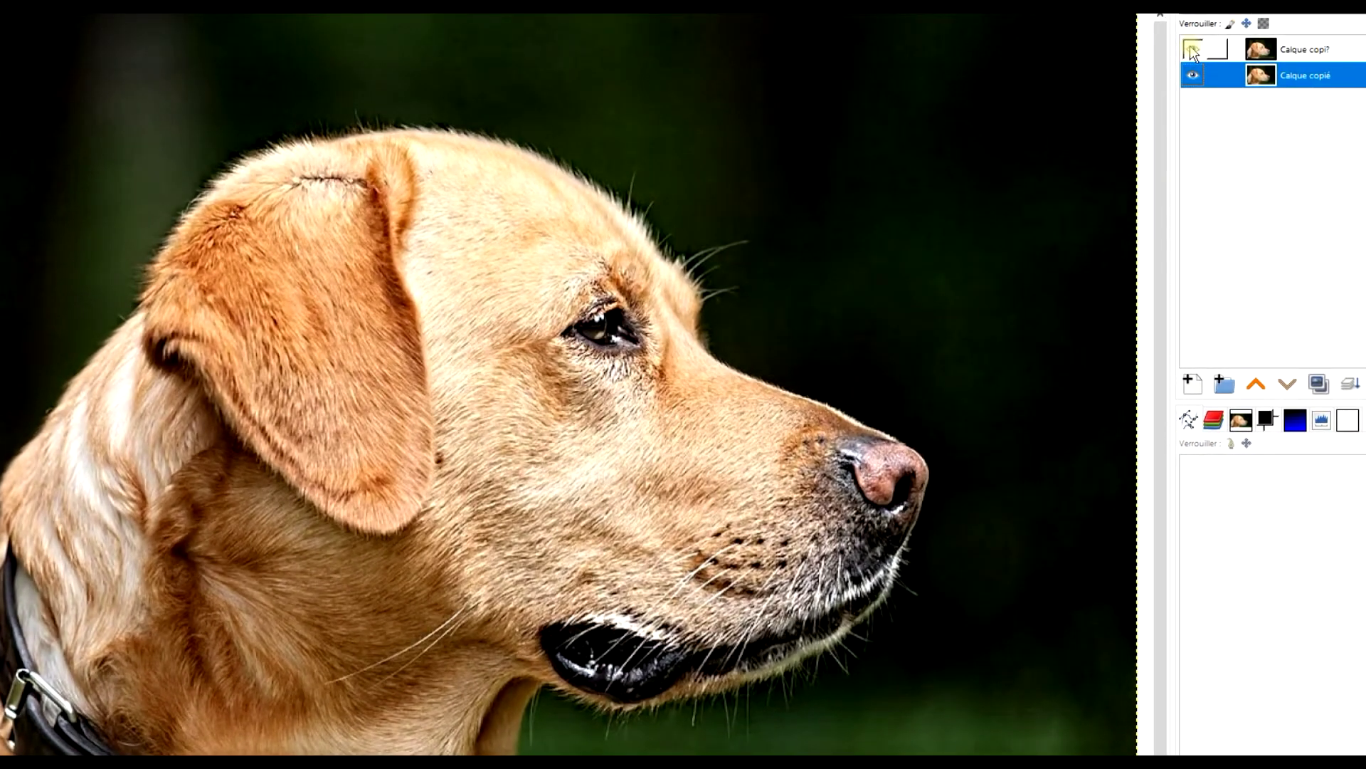
# Rename the filtered upper layer as "G'MIC mighty details".
pyautogui.click(1306, 49)
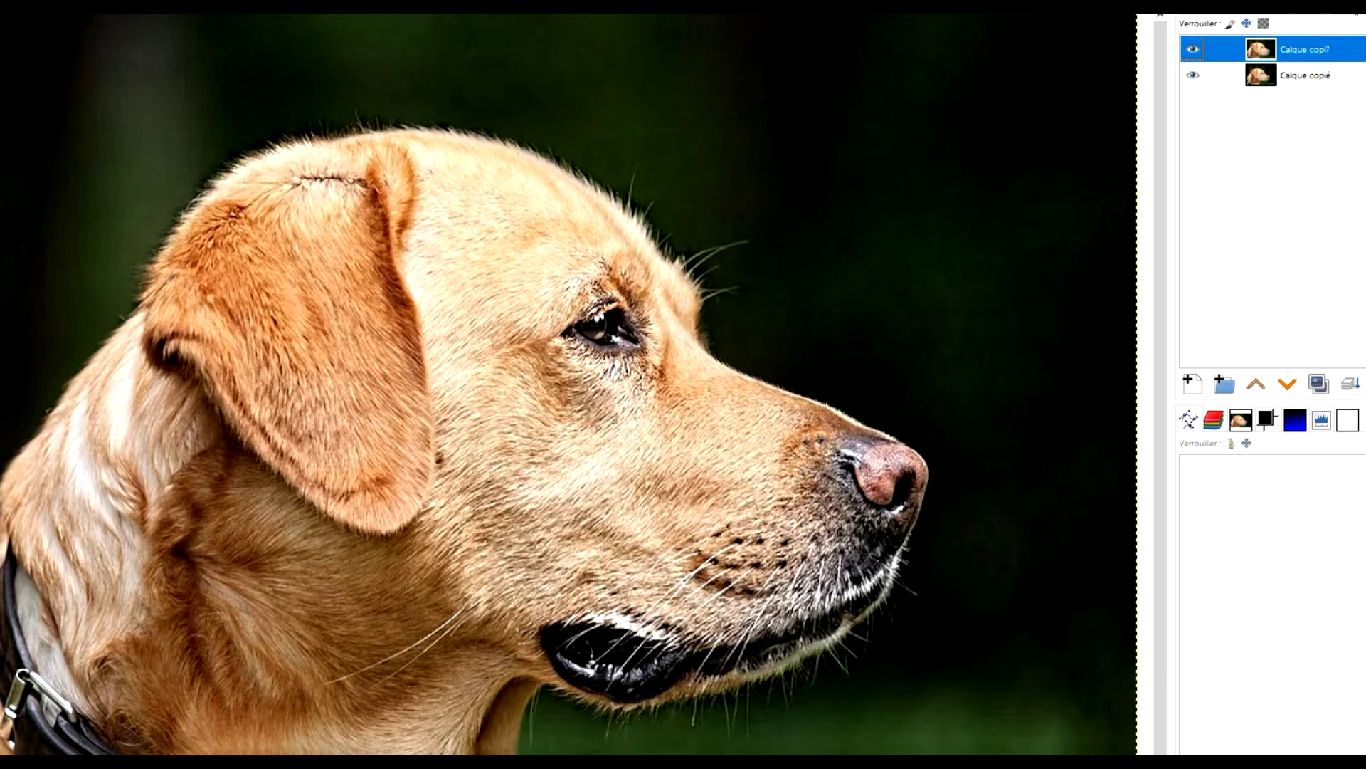
pyautogui.click(1308, 50)
pyautogui.doubleClick(1311, 52)
pyautogui.write("G'M")
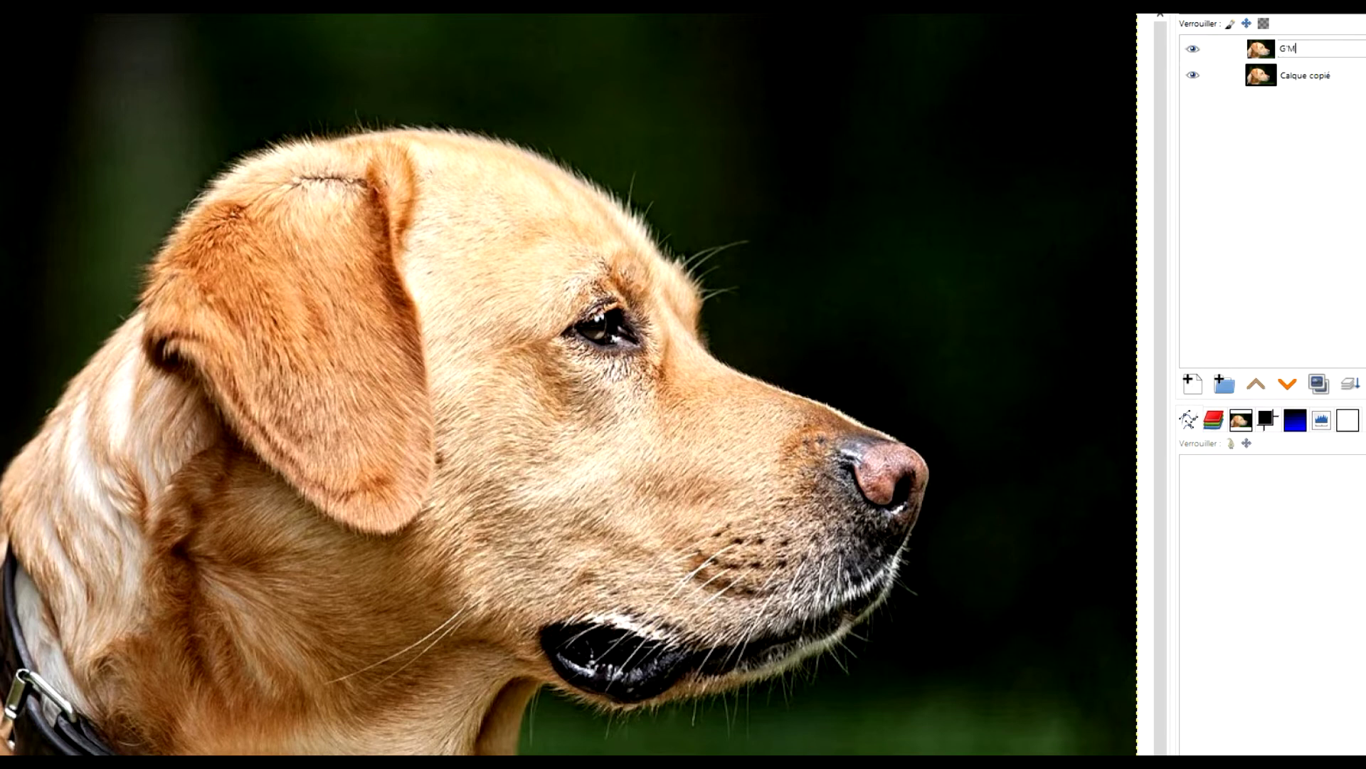
pyautogui.write('IC mighty details')
pyautogui.press('Return')
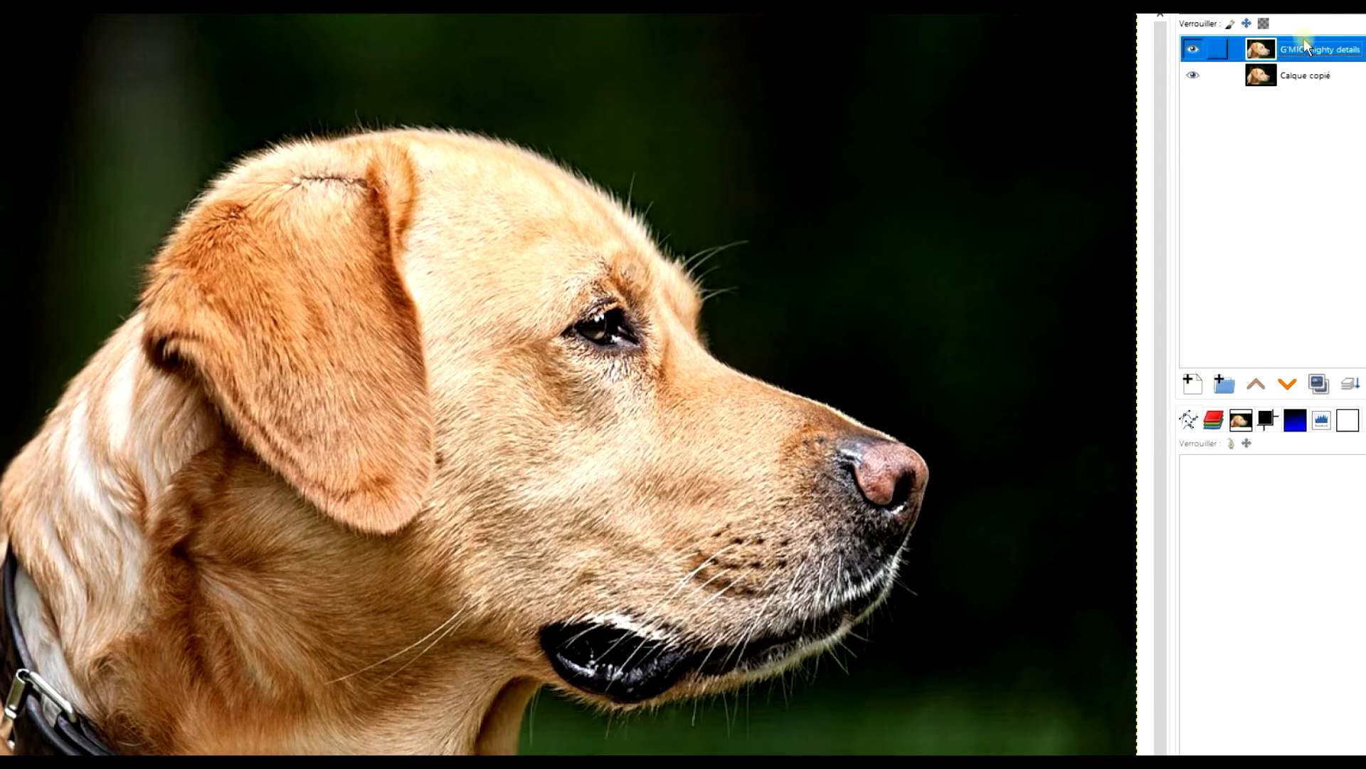
# Hide and show the "G'MIC mighty details" layer to compare the sharpened fur with the original photo.
pyautogui.click(1193, 50)
pyautogui.click(1194, 50)
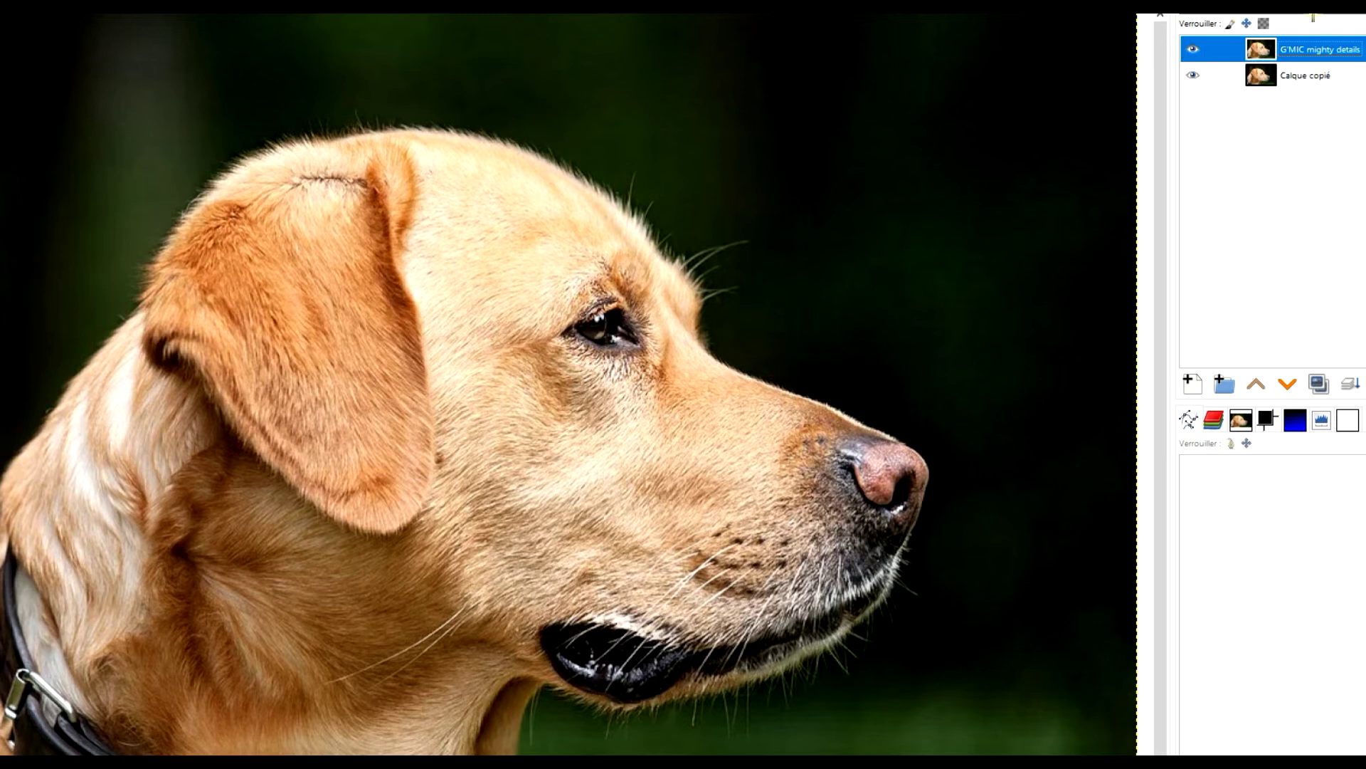
pyautogui.click(1192, 51)
pyautogui.click(1193, 53)
pyautogui.click(1308, 52)
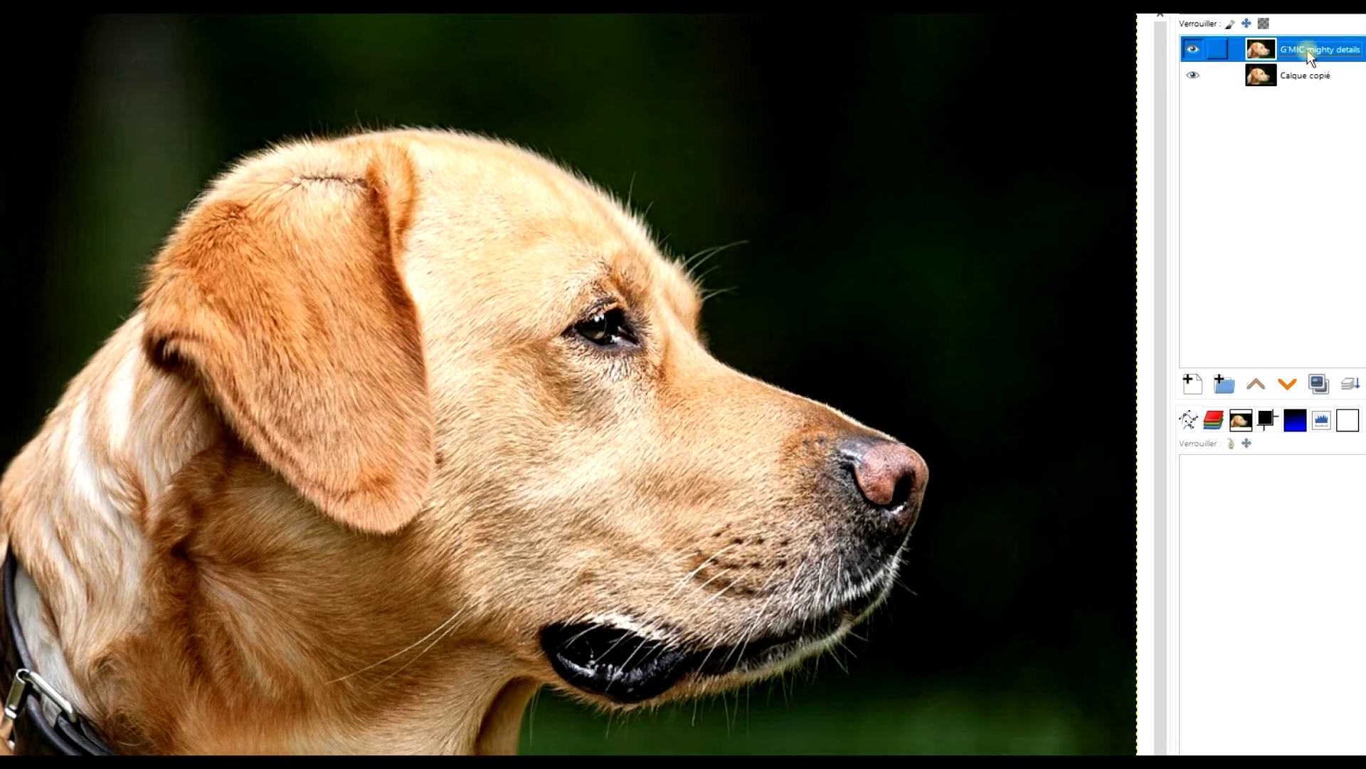